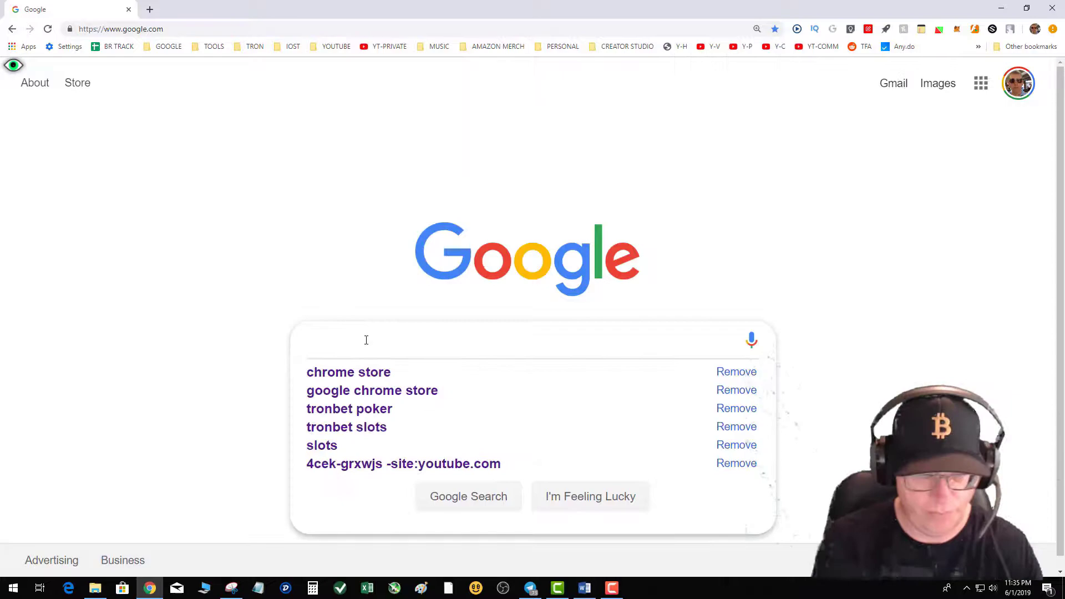
# - Search Google for 'CHROME STORE' to reach the Chrome Web Store
pyautogui.write('CHROME ST')
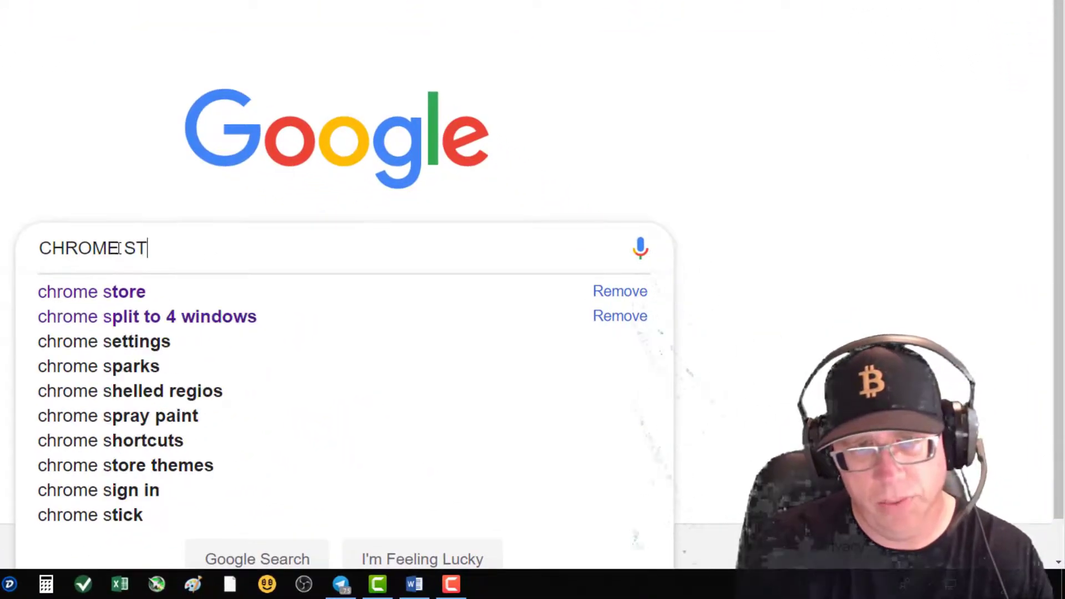
pyautogui.write('ORE')
pyautogui.press('Return')
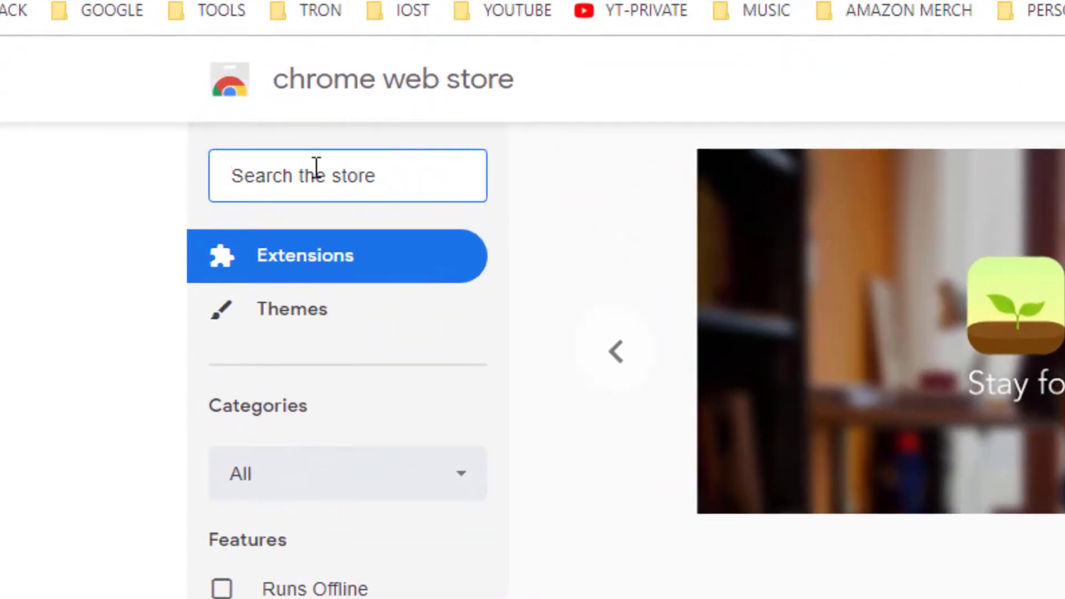
# - Find TronLink in the Chrome Web Store and add the extension to Chrome
pyautogui.write('TRONLINK')
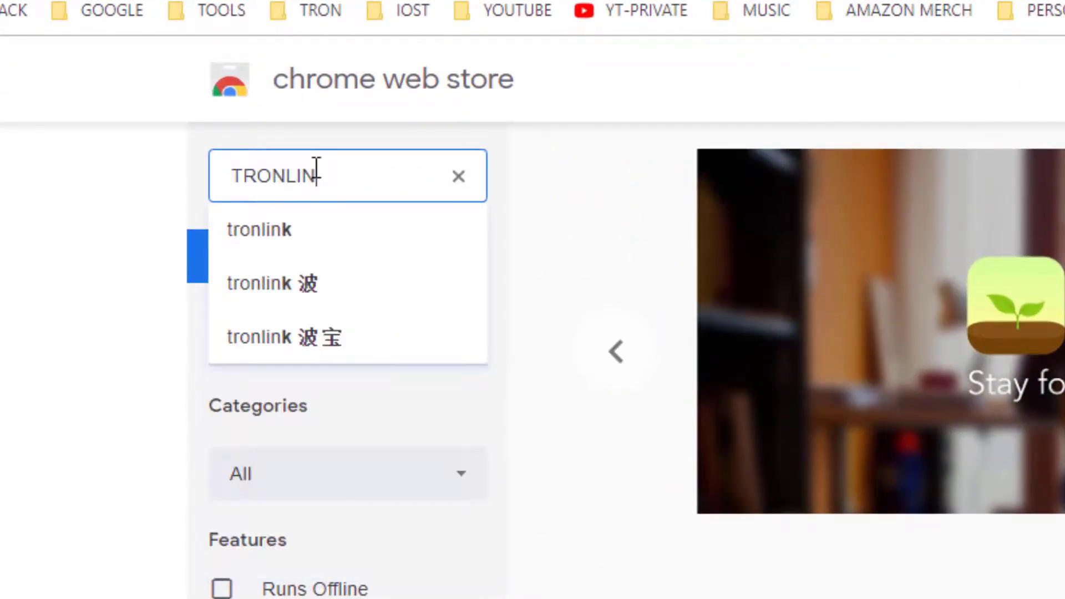
pyautogui.press('Return')
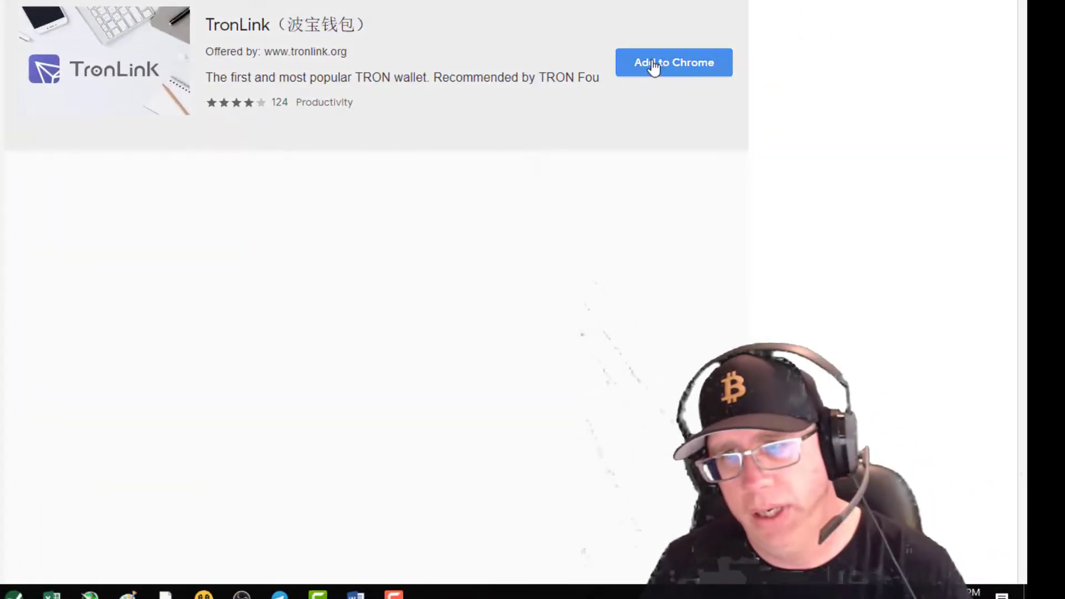
pyautogui.click(808, 189)
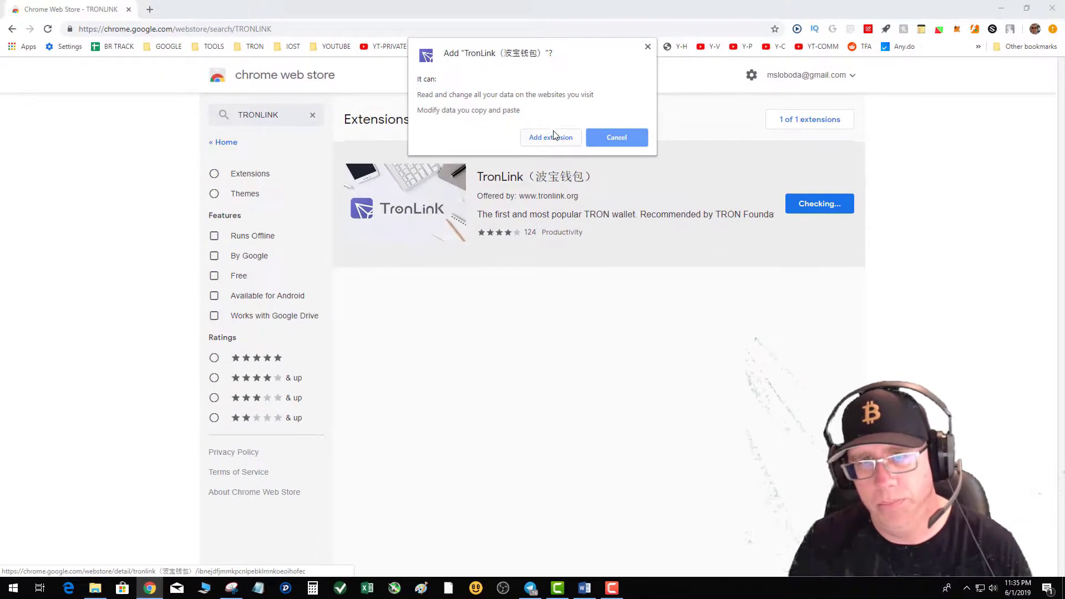
pyautogui.click(473, 83)
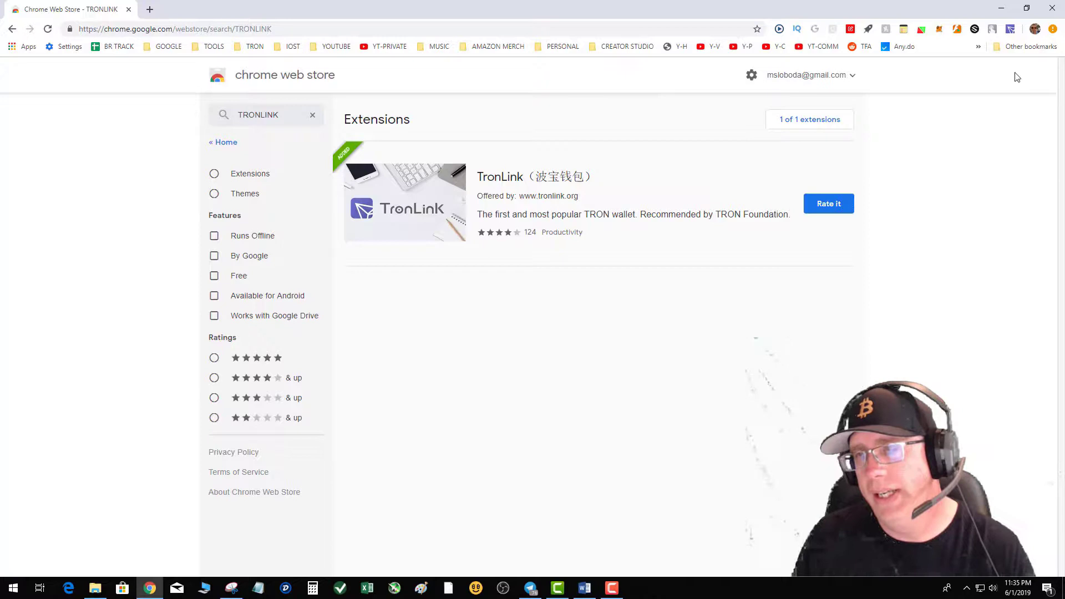
# - Set a matching TronLink wallet password, correcting the mistyped repeat entry
pyautogui.click(1010, 29)
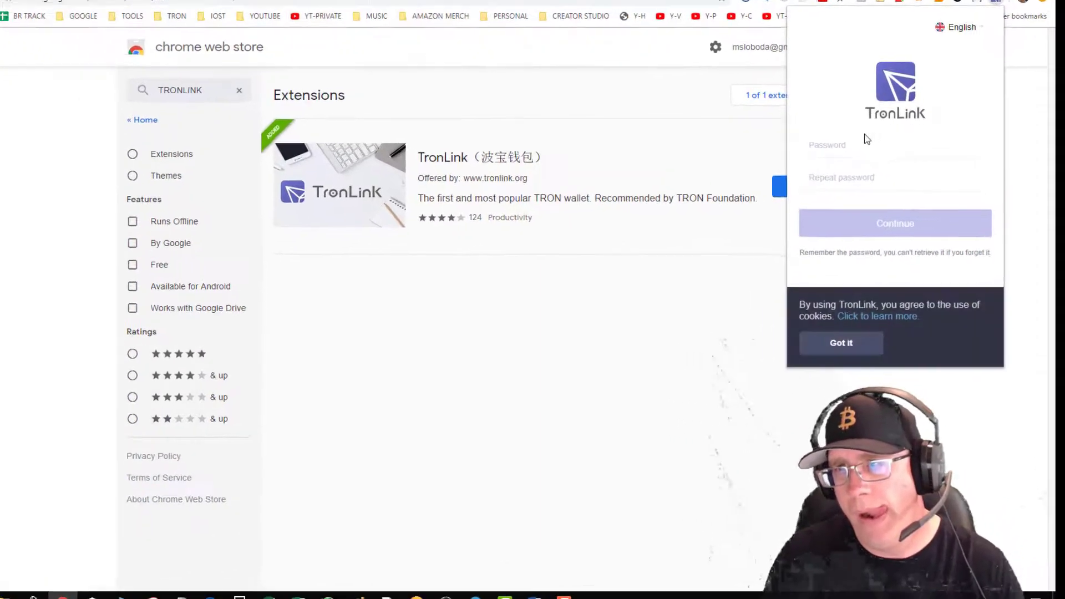
pyautogui.press('capslock')
pyautogui.write('p')
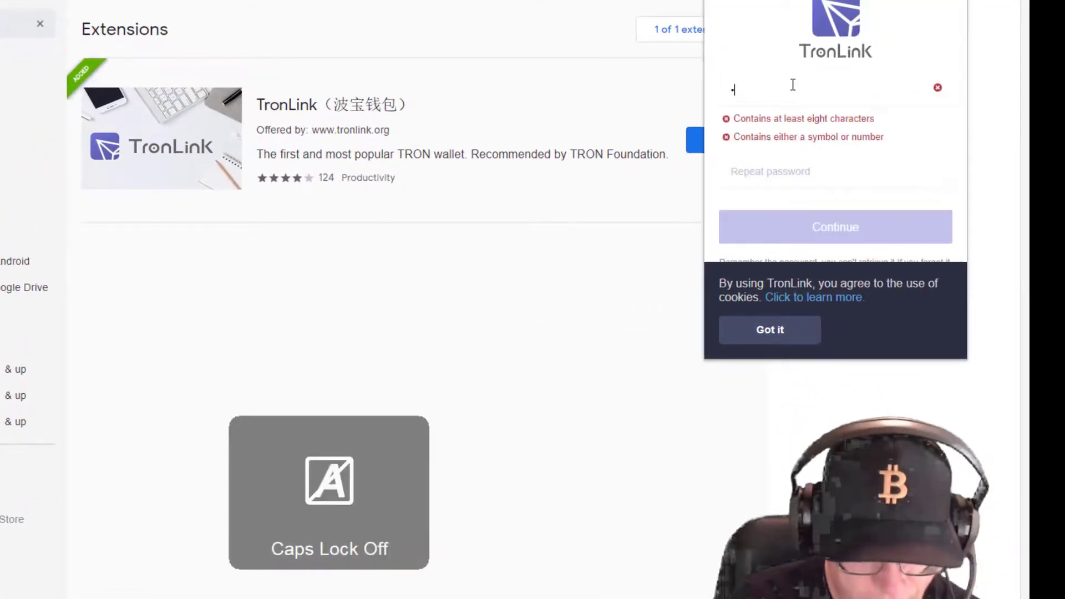
pyautogui.write('assword')
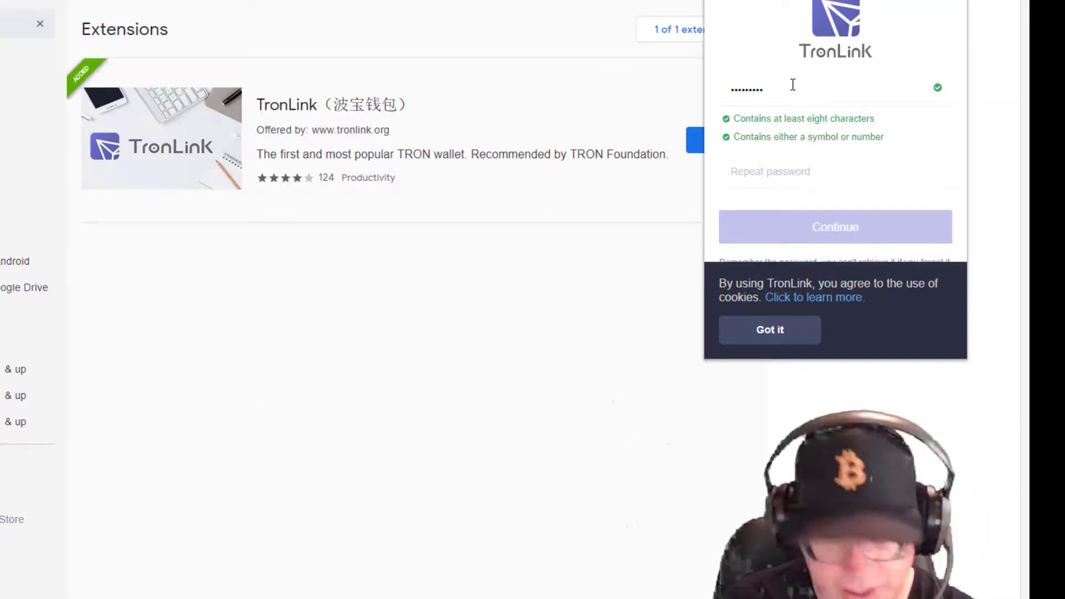
pyautogui.press('Tab')
pyautogui.write('passwo')
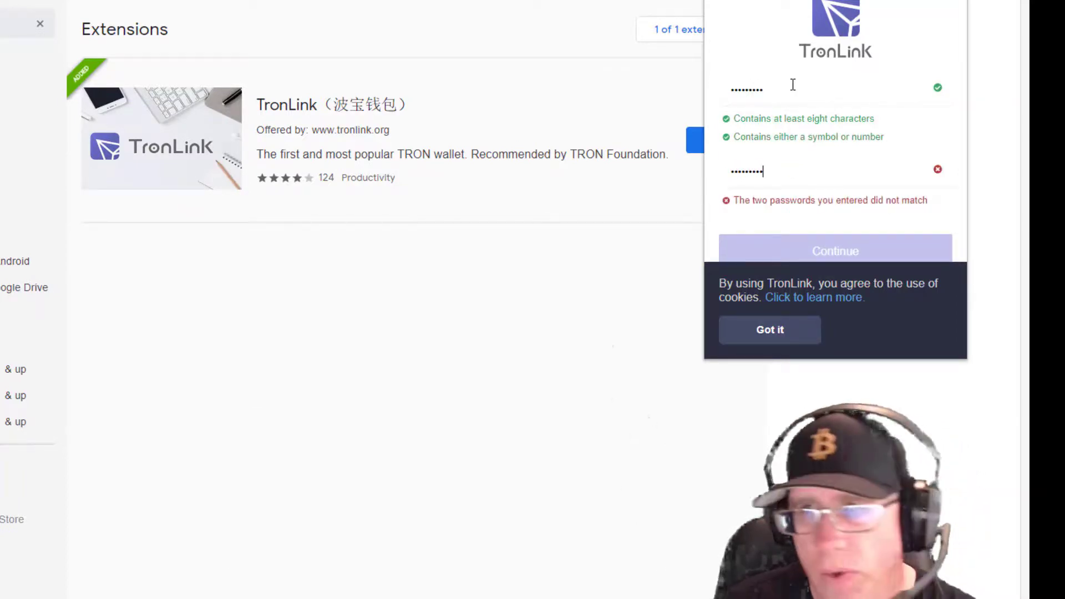
pyautogui.write('rd')
pyautogui.press('BackSpace')
pyautogui.press('BackSpace')
pyautogui.press('BackSpace')
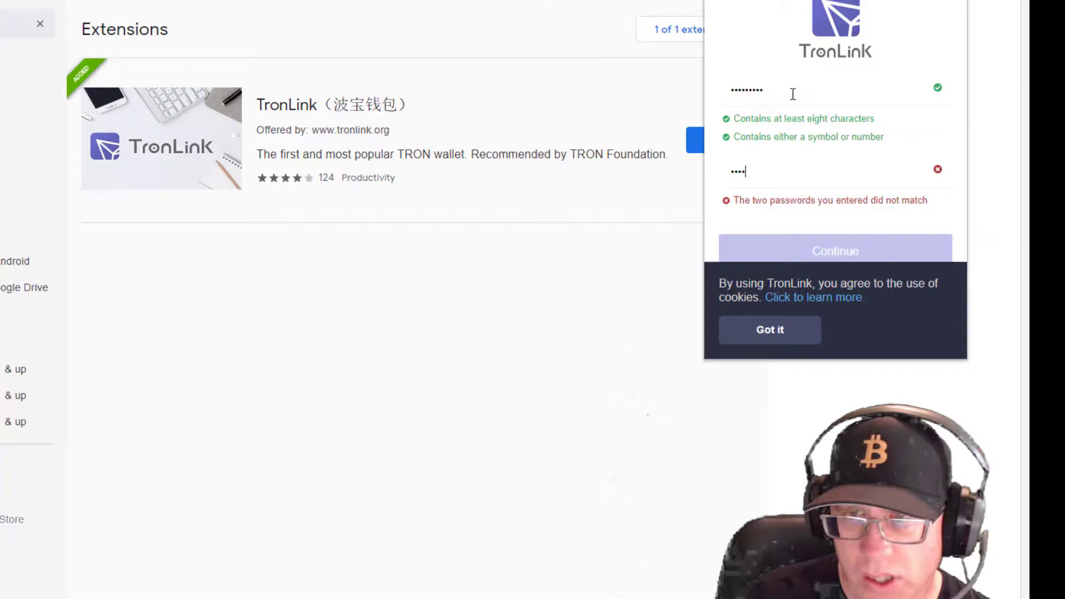
pyautogui.press('BackSpace')
pyautogui.press('BackSpace')
pyautogui.press('BackSpace')
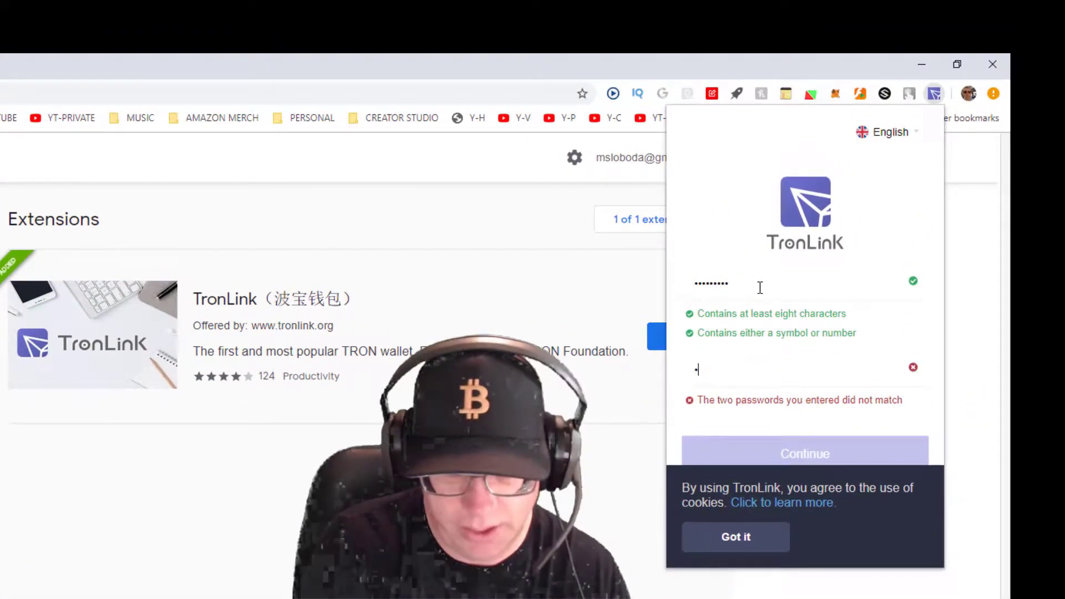
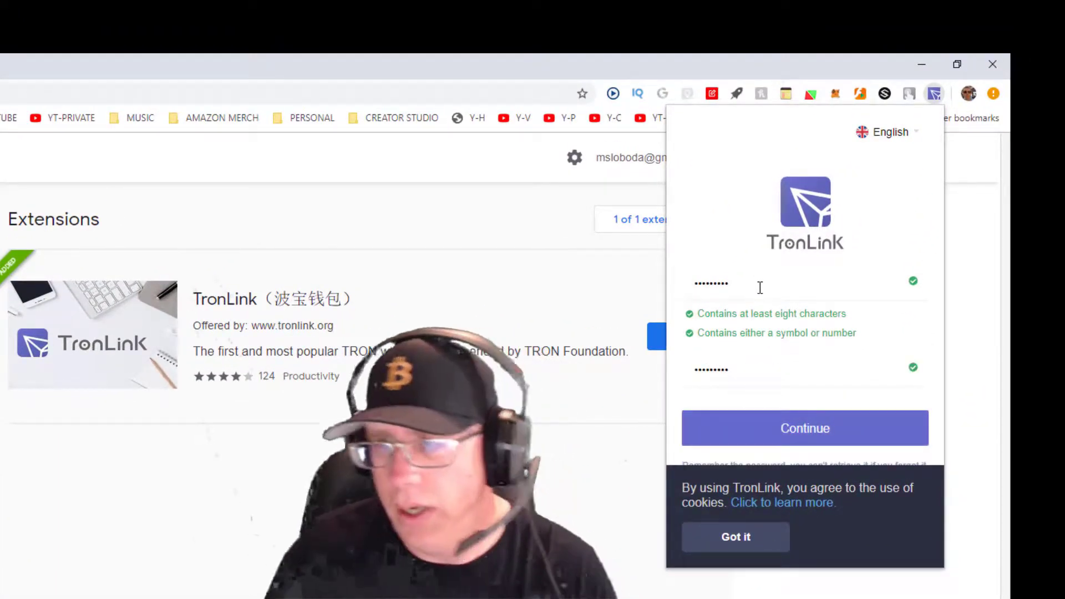
pyautogui.click(769, 451)
# - Dismiss the cookie notice and name a new account 'cryptoslo'
pyautogui.click(724, 543)
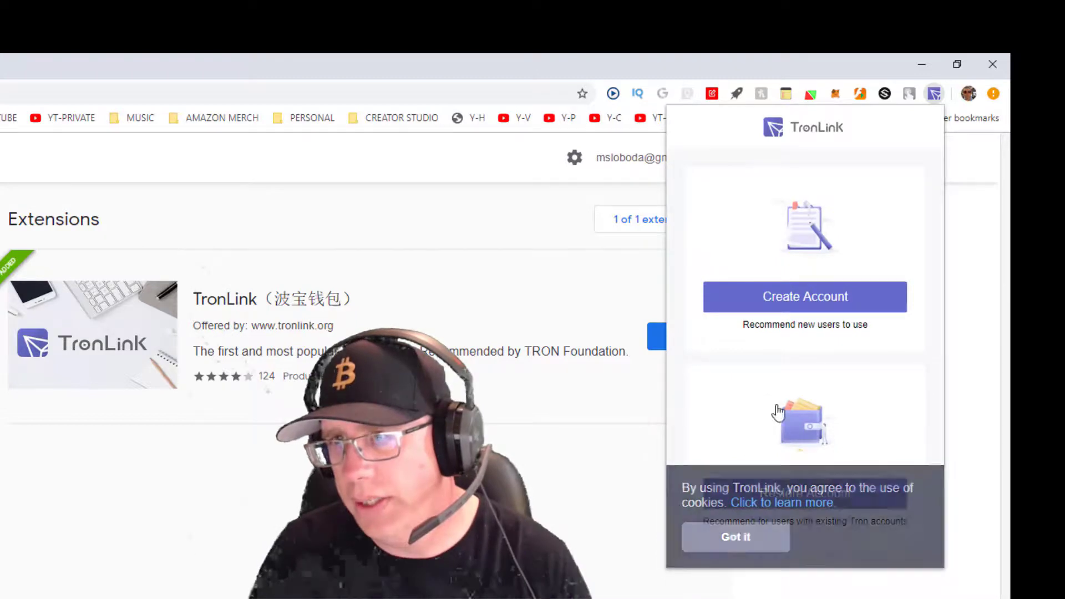
pyautogui.click(784, 305)
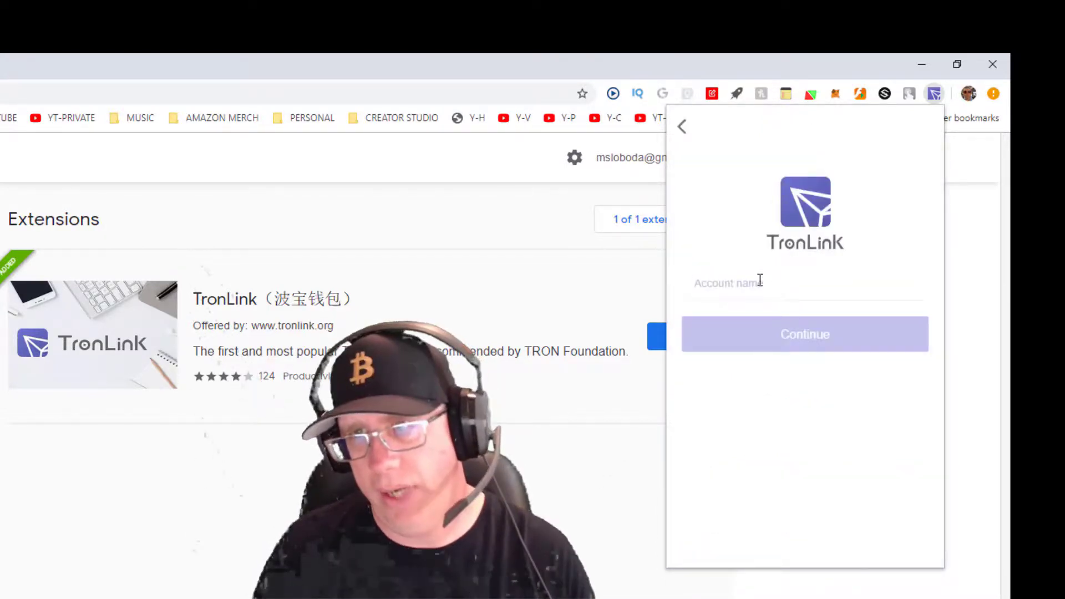
pyautogui.write('crypto')
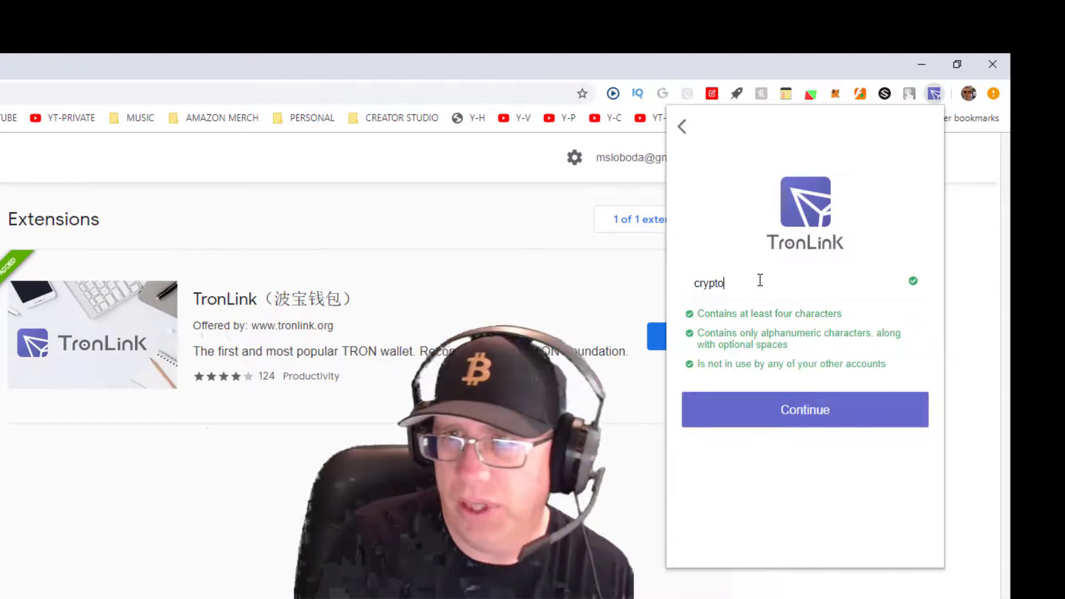
pyautogui.write('slo')
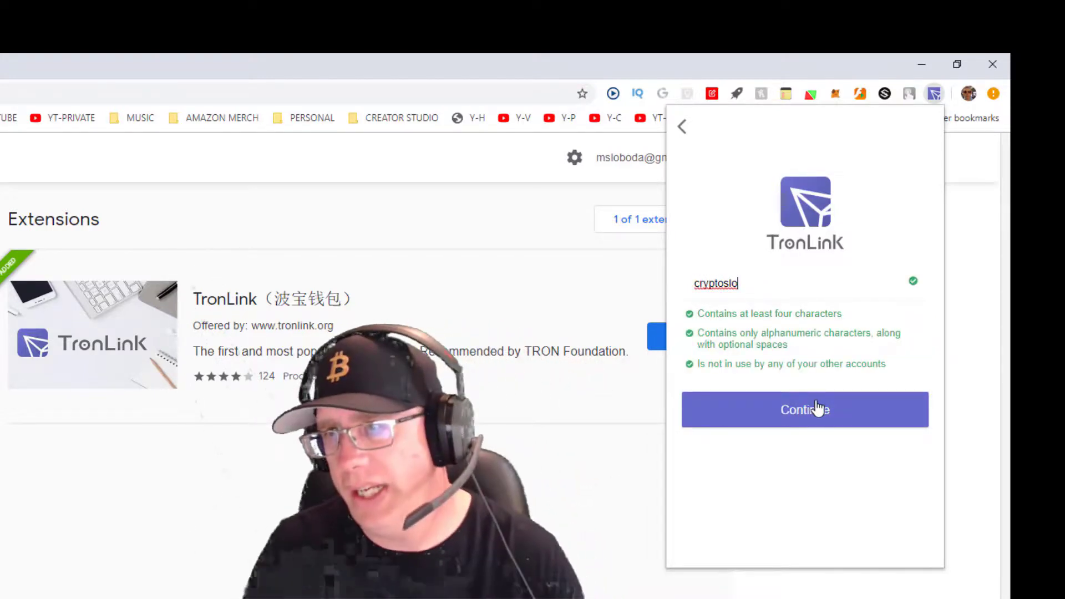
# - Confirm the account name to reveal the 12-word recovery phrase, then screenshot it
pyautogui.click(818, 409)
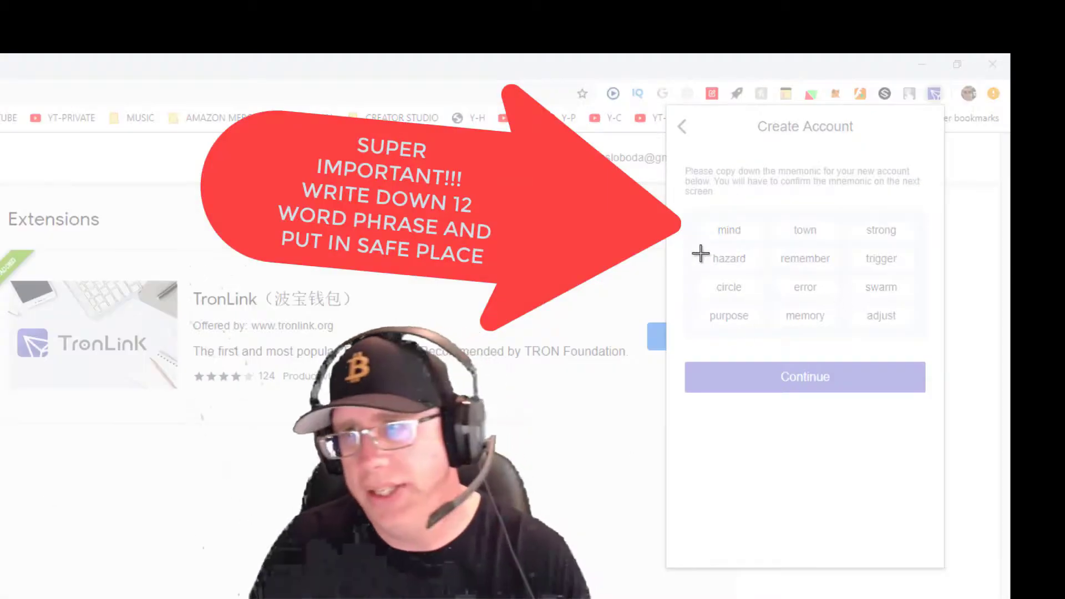
pyautogui.moveTo(686, 198); pyautogui.dragTo(938, 417)
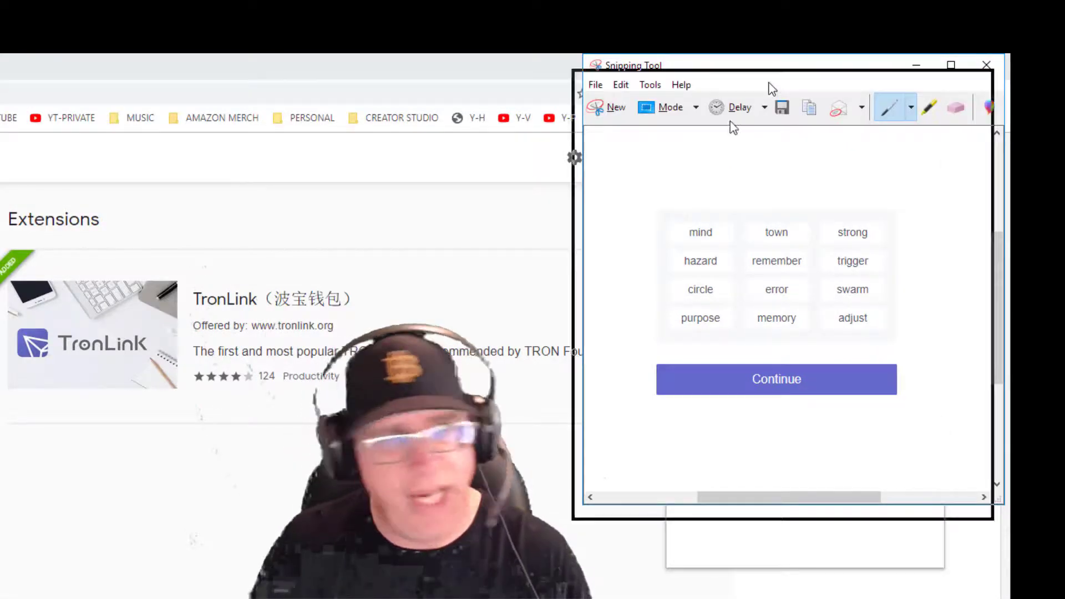
pyautogui.moveTo(776, 72); pyautogui.dragTo(264, 193)
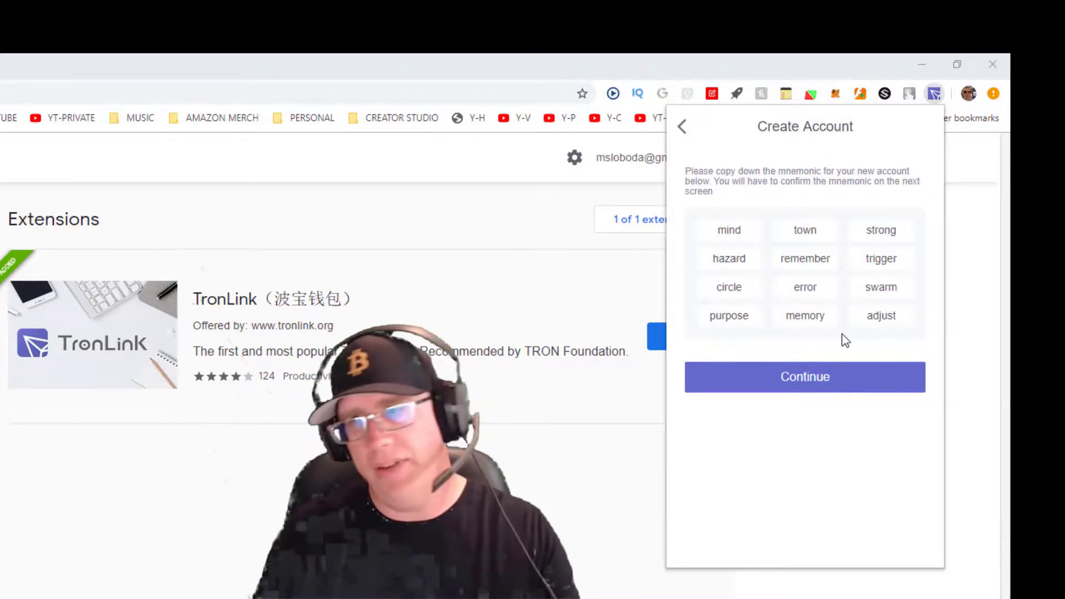
# - Select the twelve recovery words in their original order and confirm the phrase
pyautogui.click(810, 385)
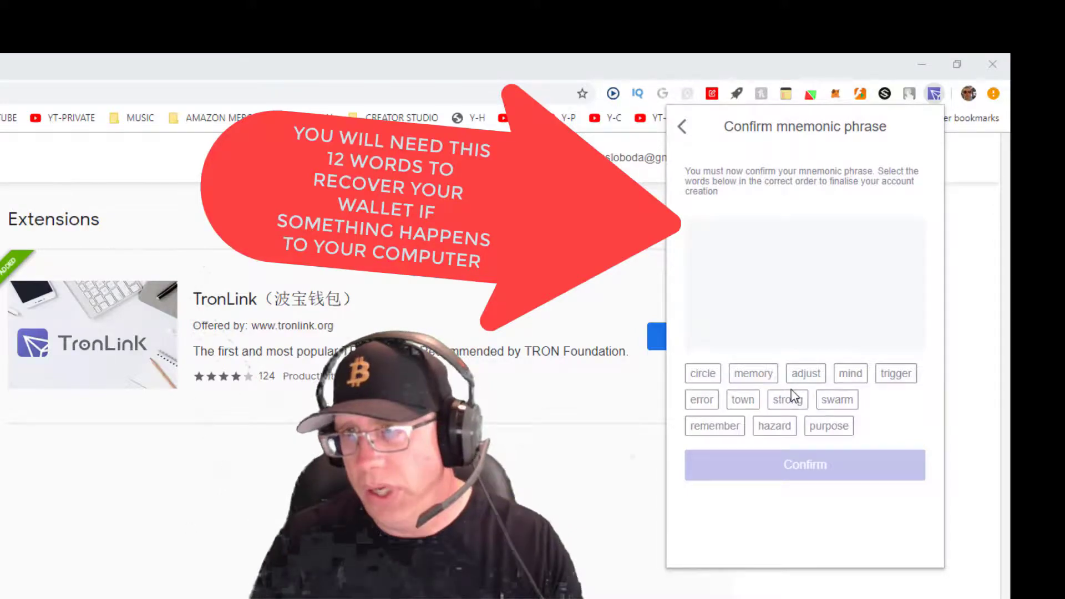
pyautogui.click(850, 373)
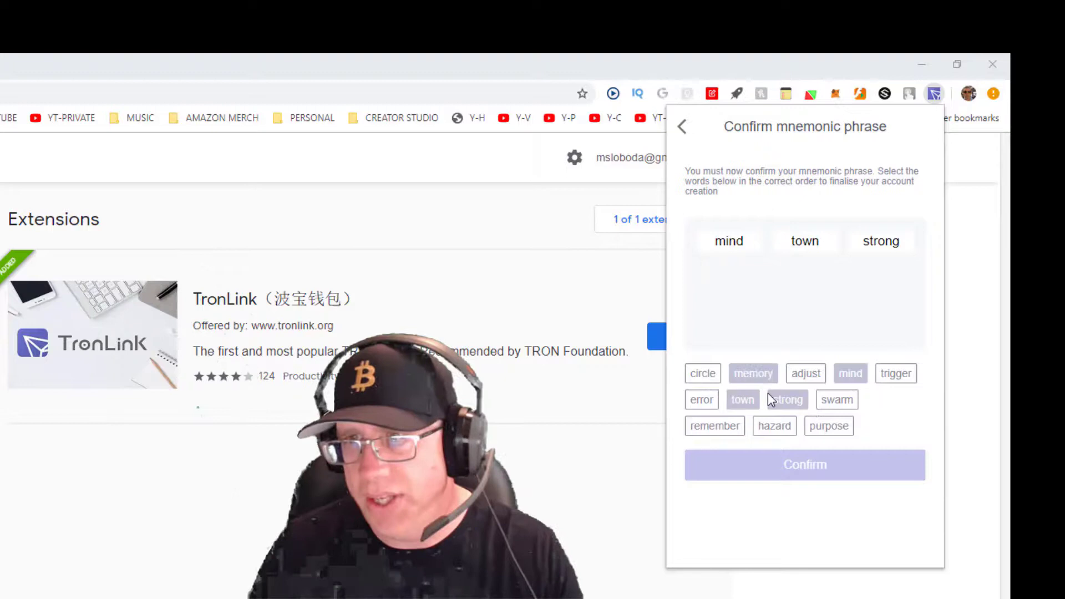
pyautogui.click(769, 430)
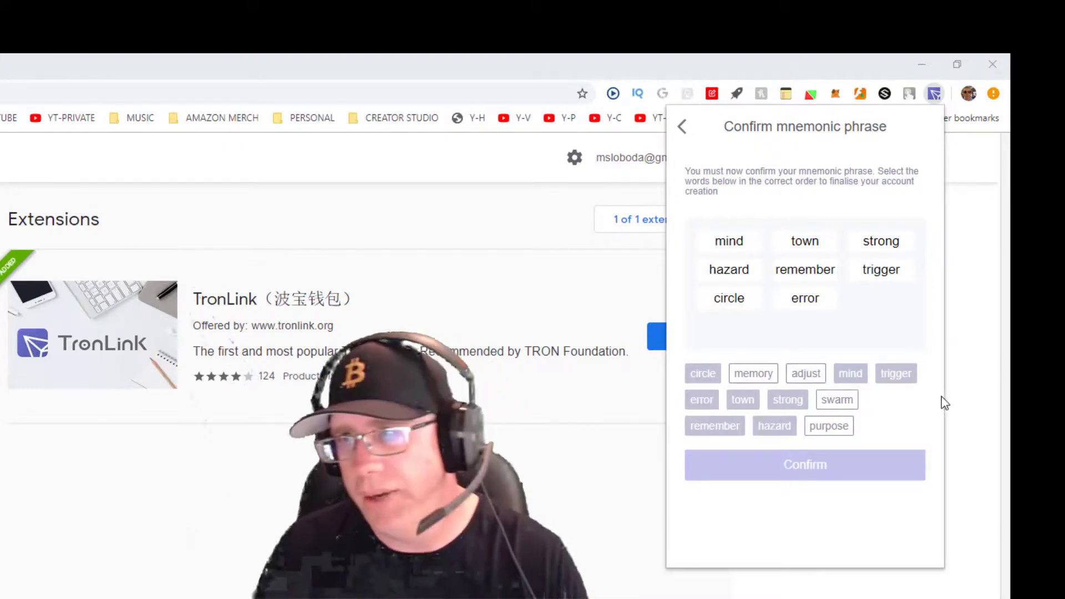
pyautogui.click(827, 408)
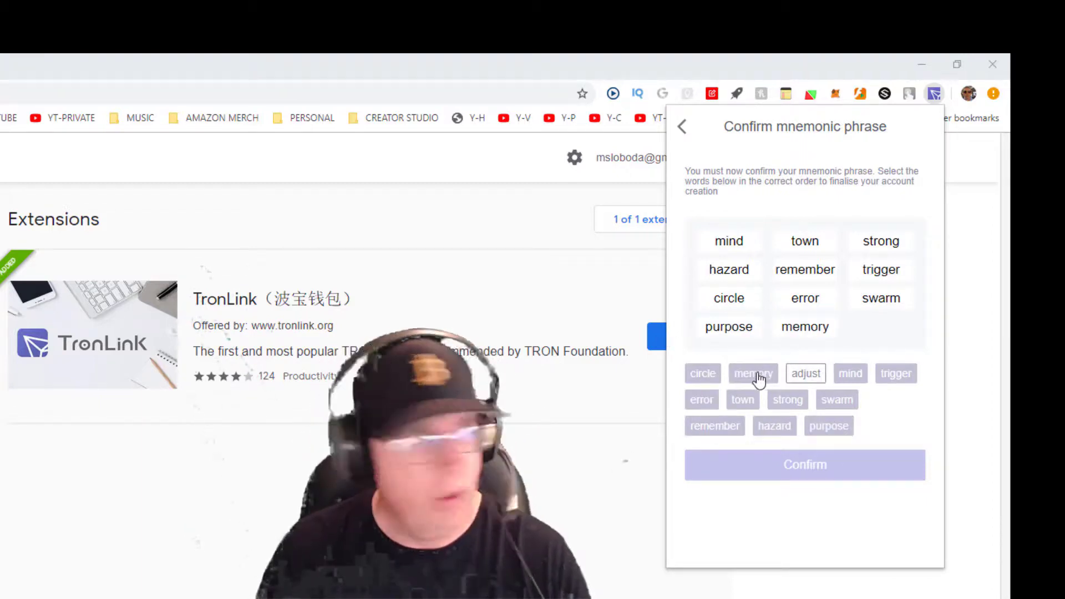
pyautogui.click(813, 374)
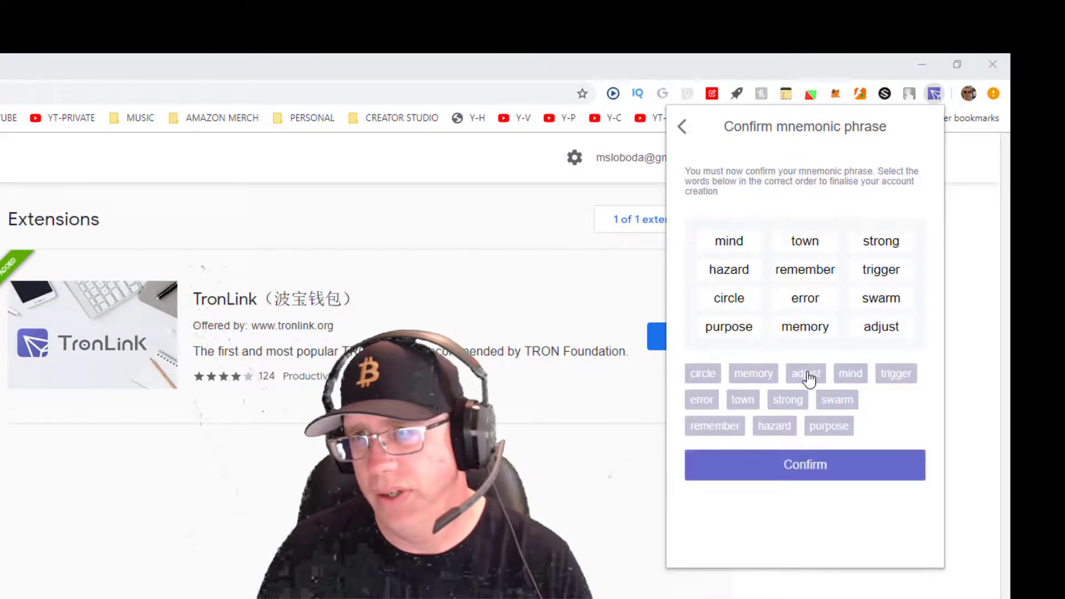
pyautogui.click(806, 466)
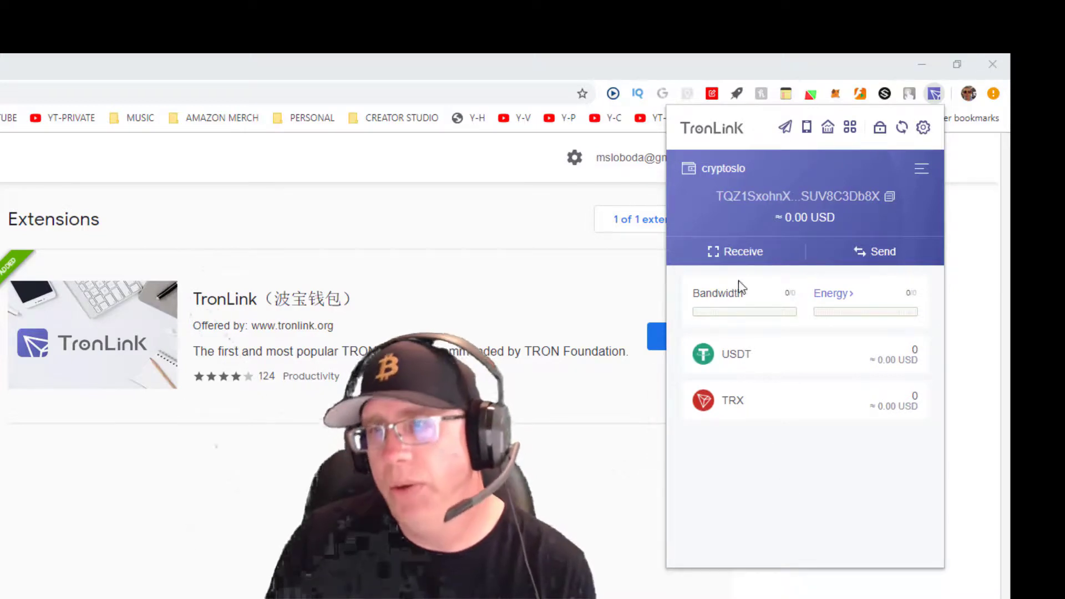
# - Show the wallet's TRX receiving address and QR code
pyautogui.click(744, 253)
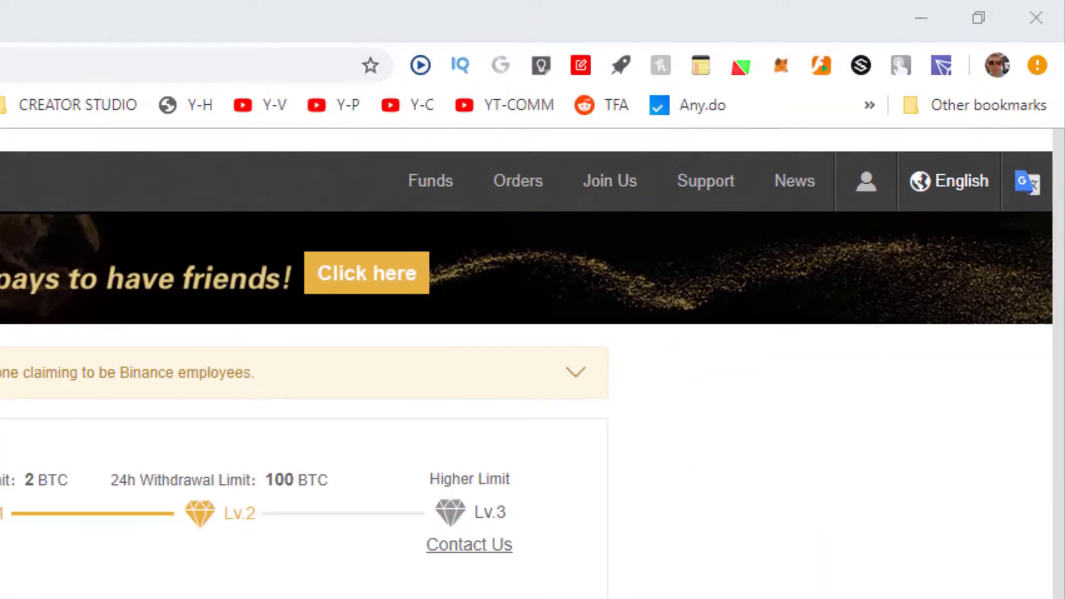
pyautogui.moveTo(431, 181)
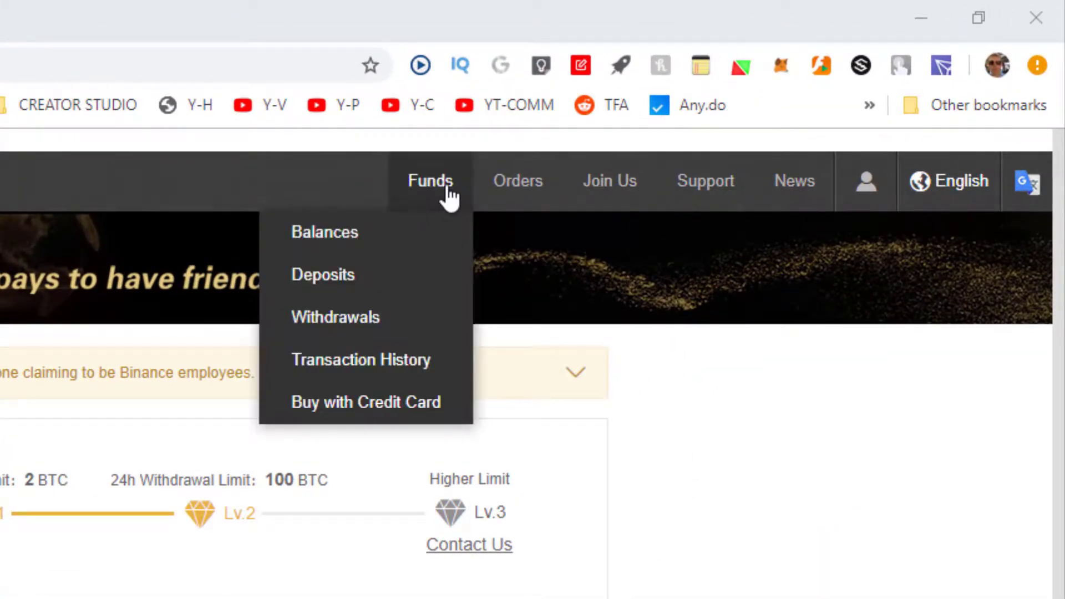
# - Open the Binance Balances page listing coins with deposit and withdrawal options
pyautogui.click(361, 246)
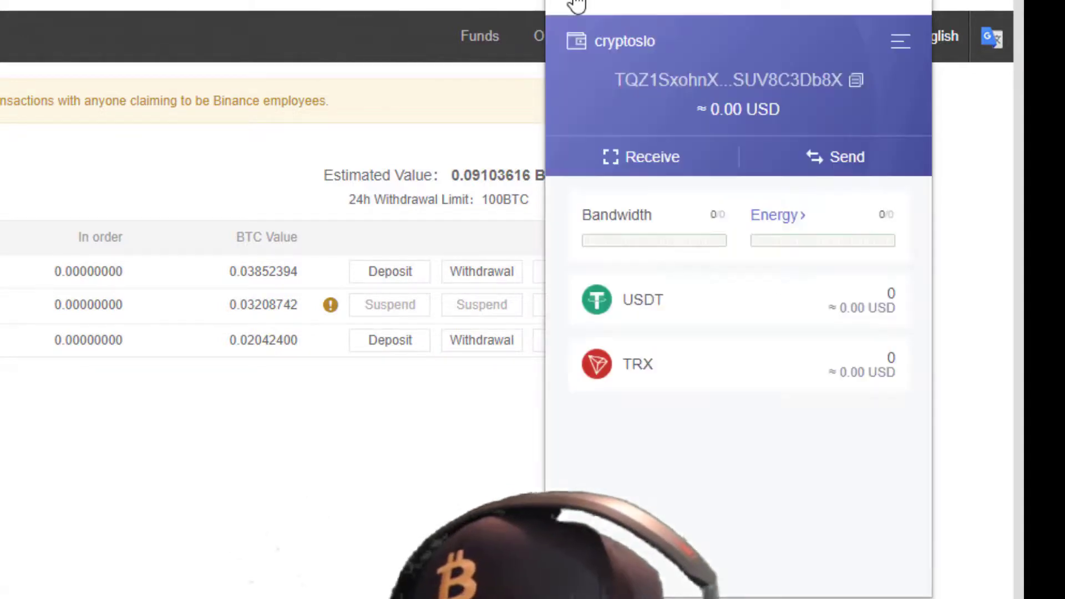
# - Copy the TronLink wallet's TRX receiving address
pyautogui.click(577, 7)
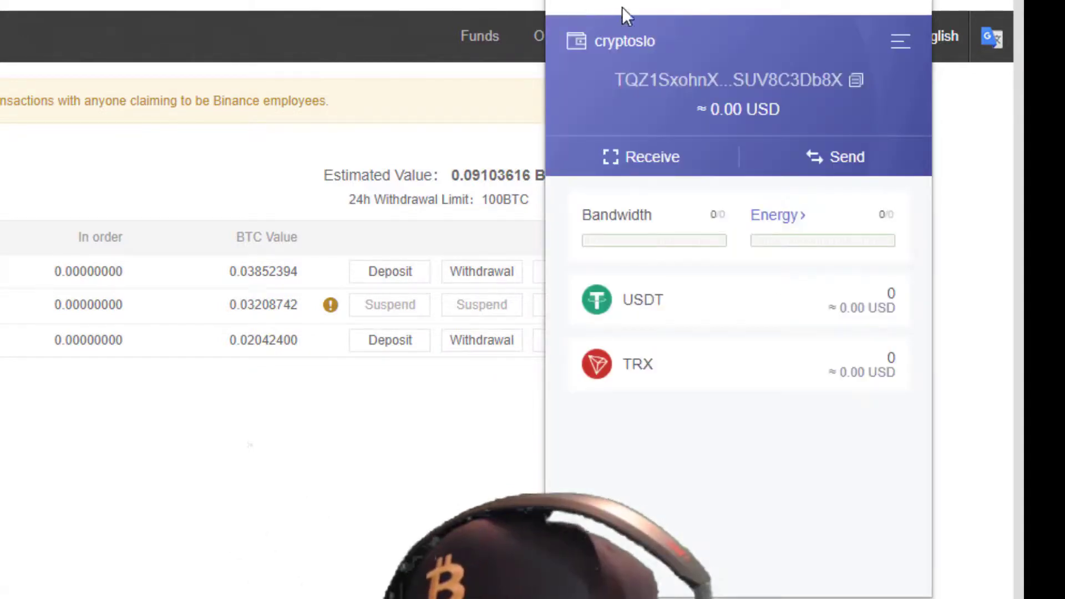
pyautogui.click(660, 159)
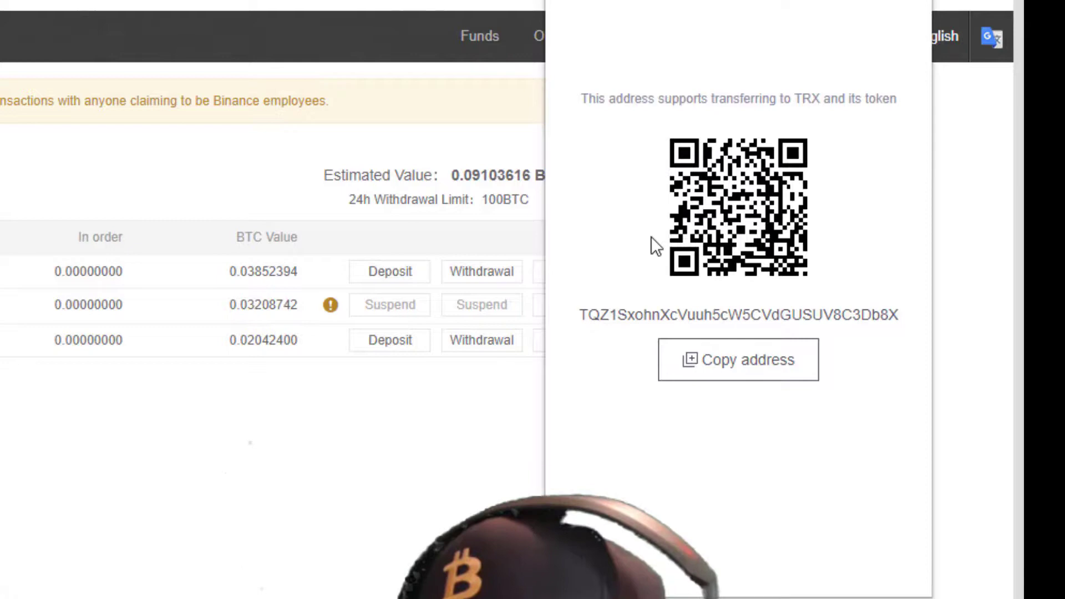
pyautogui.click(731, 367)
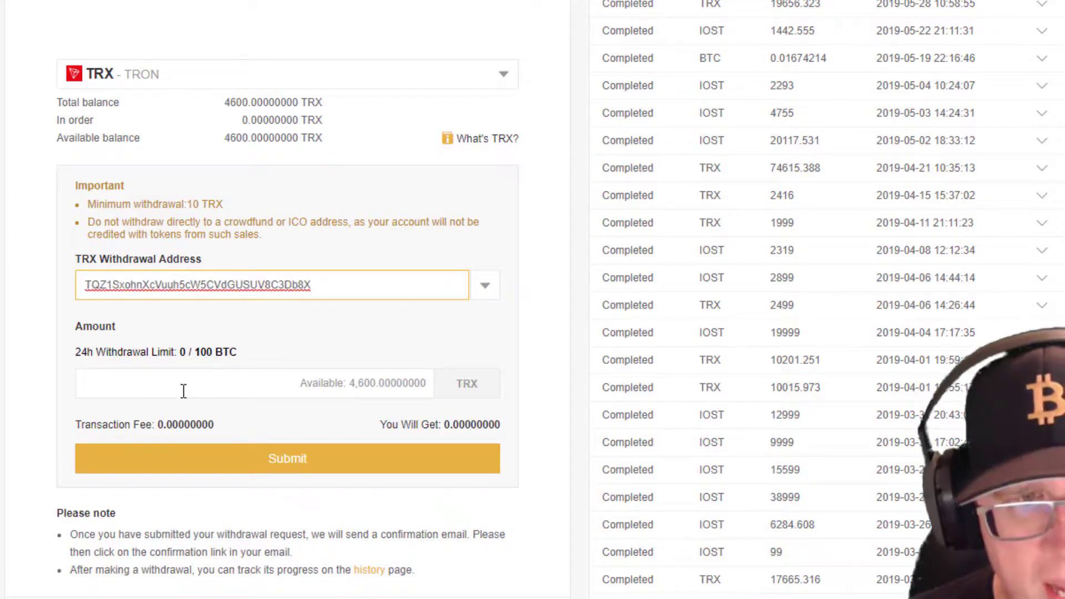
# - Enter a 50 TRX withdrawal amount and submit it, bringing up the 2FA prompt
pyautogui.click(290, 382)
pyautogui.write('50')
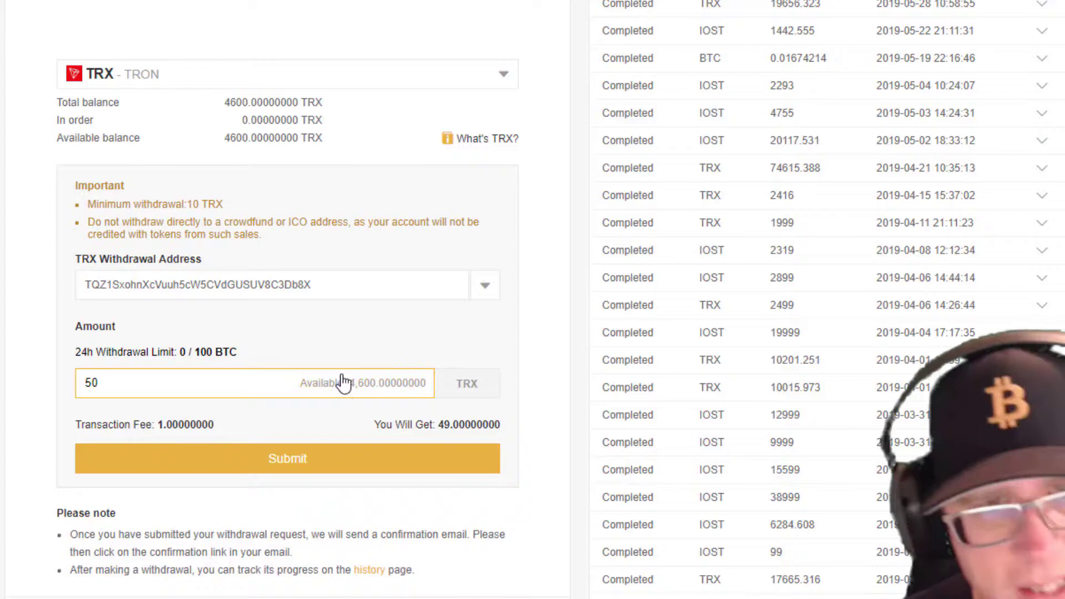
pyautogui.click(298, 468)
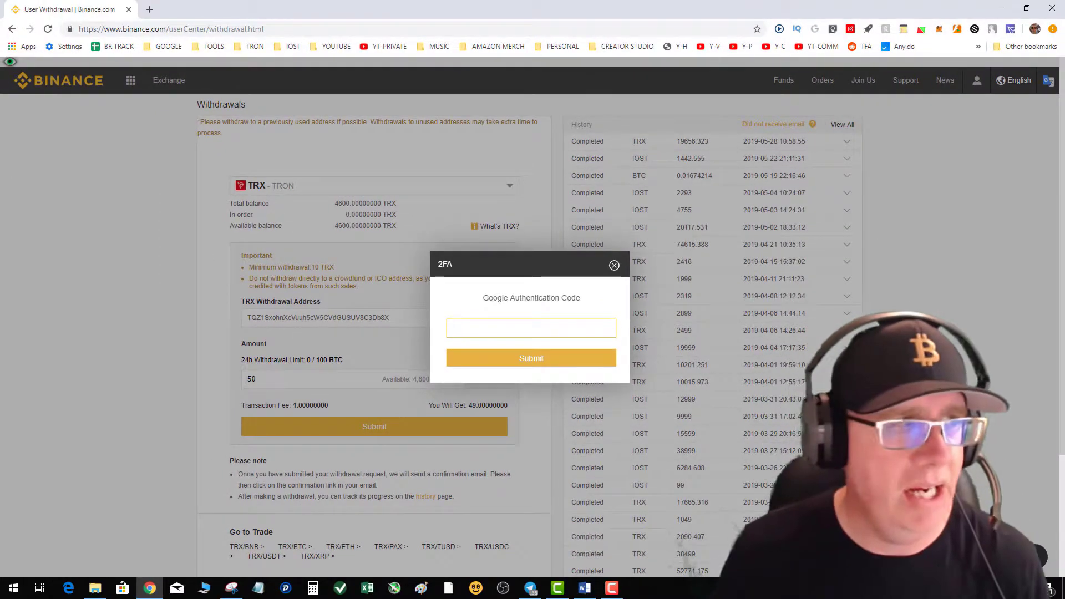
# - Enter the Google Authenticator code in the 2FA dialog to submit the withdrawal
pyautogui.click(531, 358)
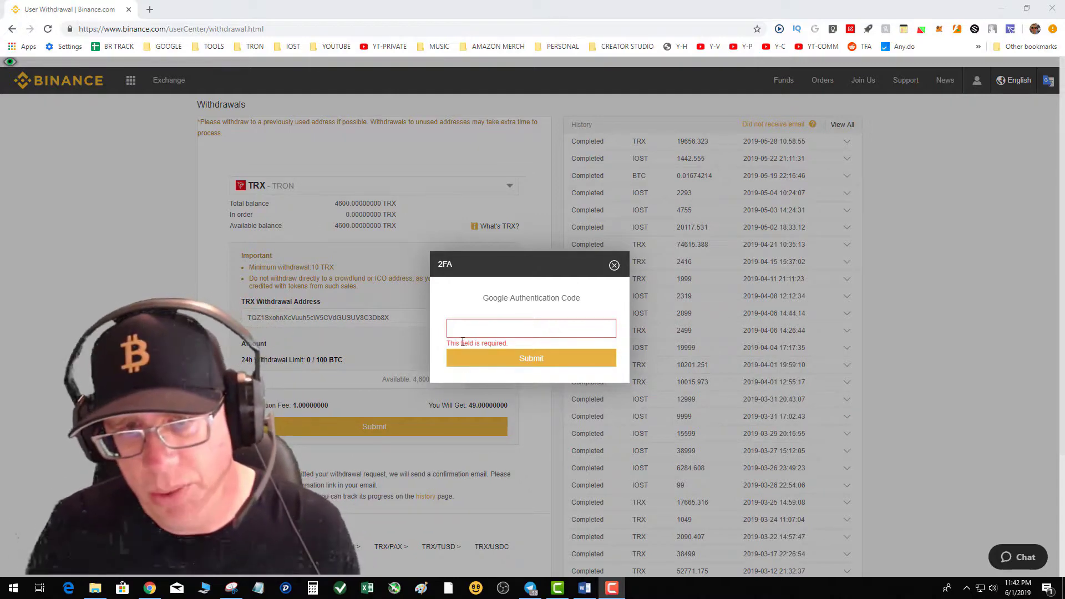
pyautogui.click(470, 329)
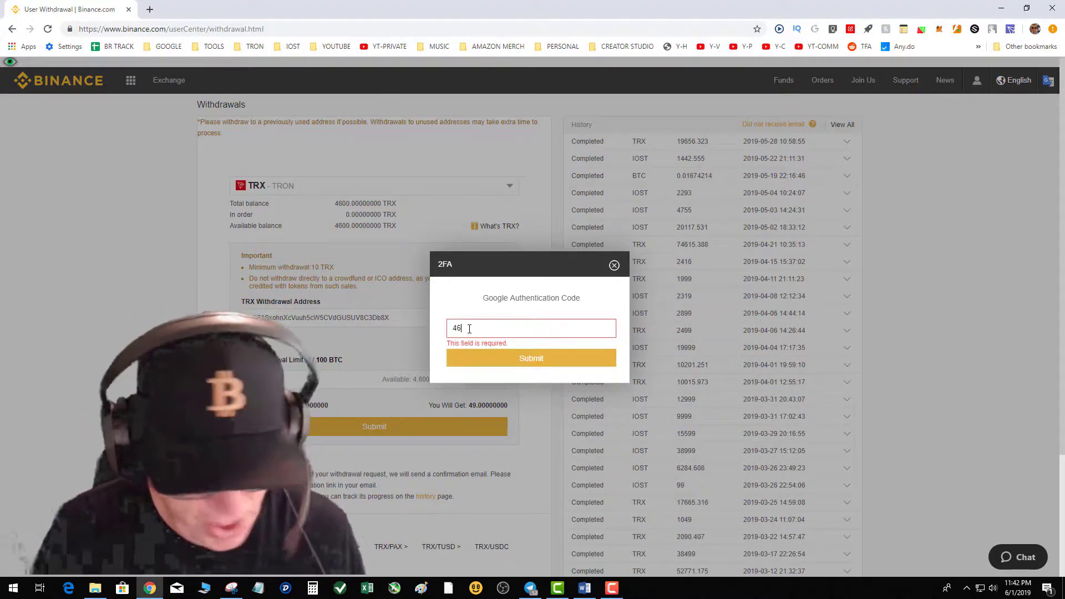
pyautogui.write('7')
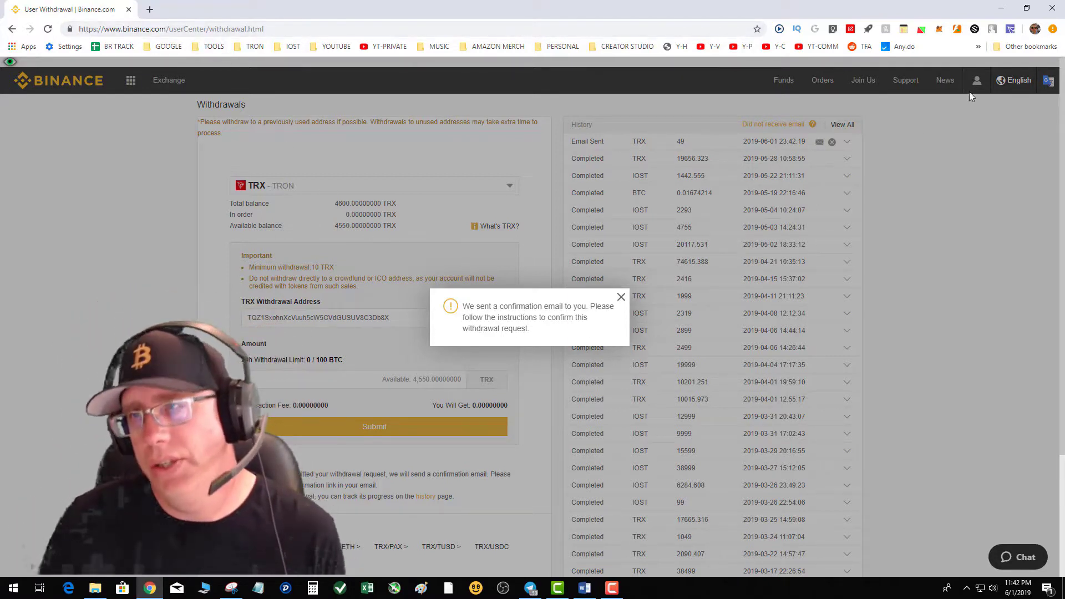
pyautogui.click(1010, 30)
pyautogui.click(830, 52)
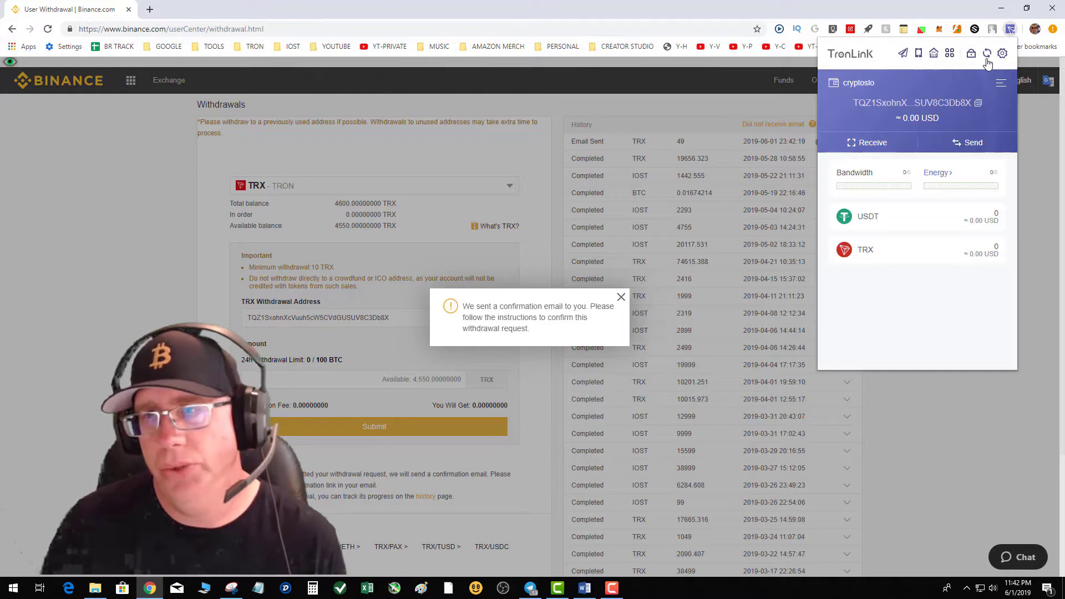
pyautogui.click(931, 451)
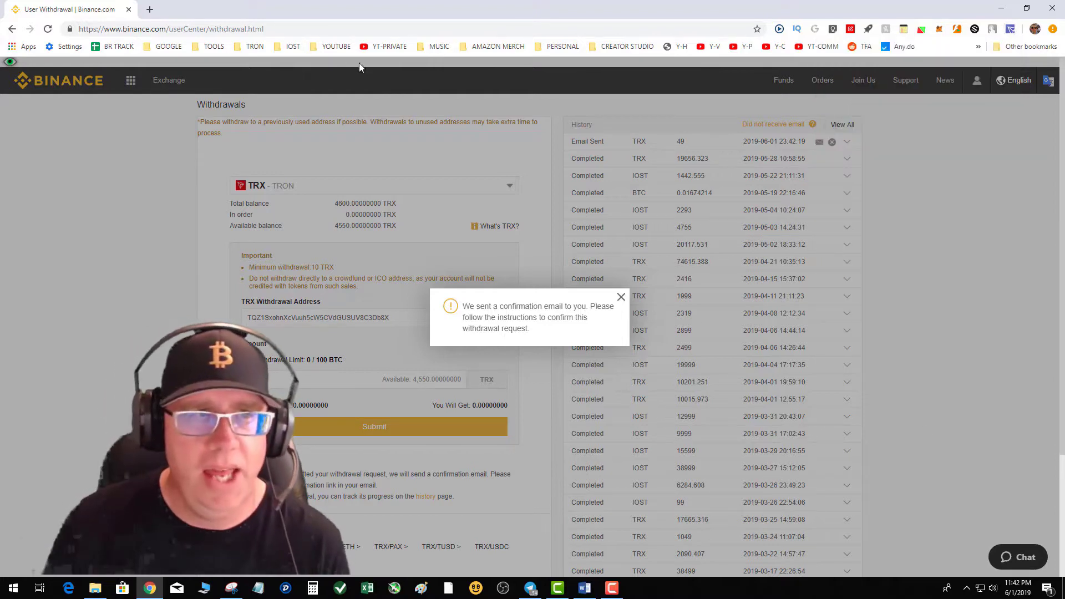